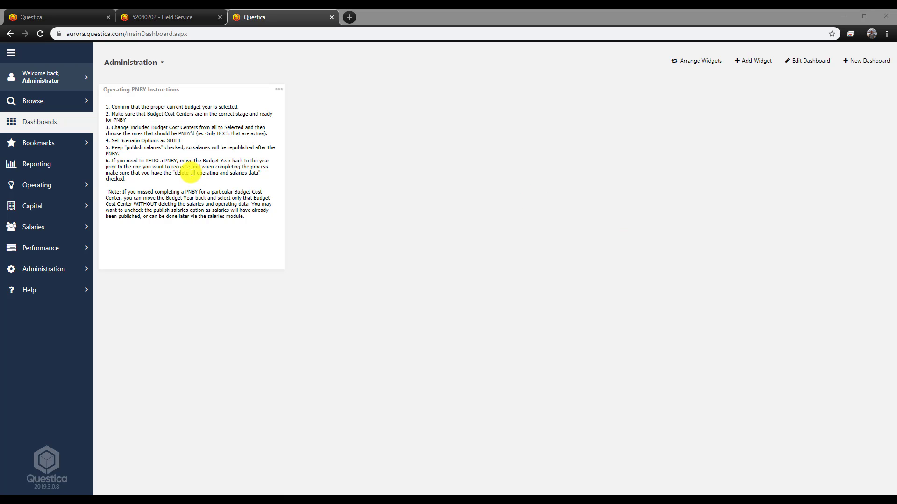
# - Open the Budget Cost Centers search page of the Operating module
pyautogui.click(71, 182)
pyautogui.press('ctrl')
pyautogui.press('ctrl')
pyautogui.press('ctrl')
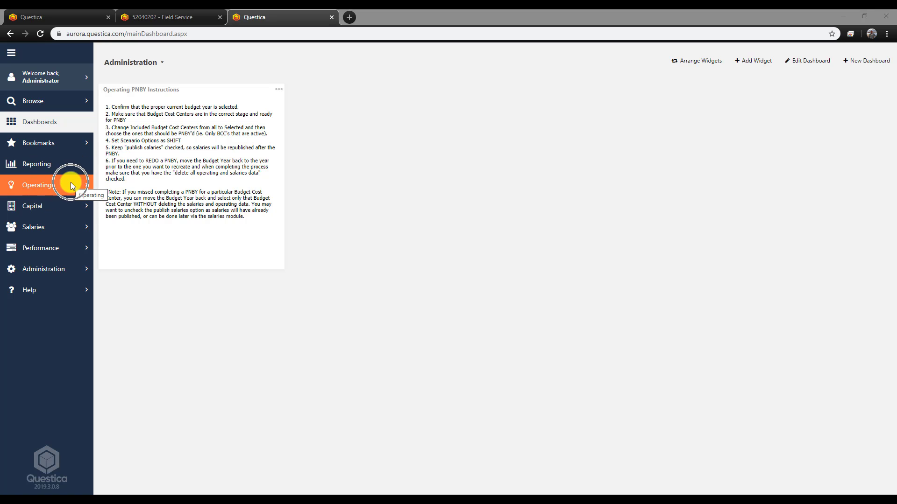
pyautogui.press('ctrl')
pyautogui.press('ctrl')
pyautogui.press('ctrl')
pyautogui.click(71, 183)
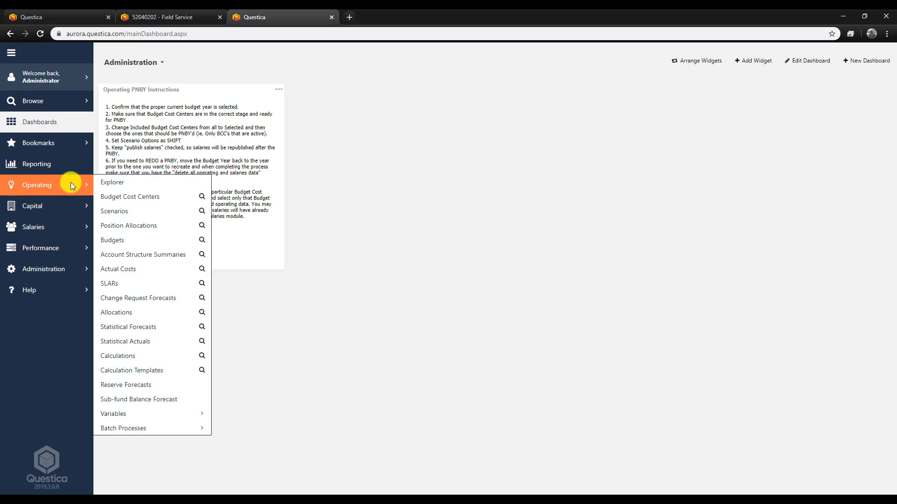
pyautogui.press('ctrl')
pyautogui.press('ctrl')
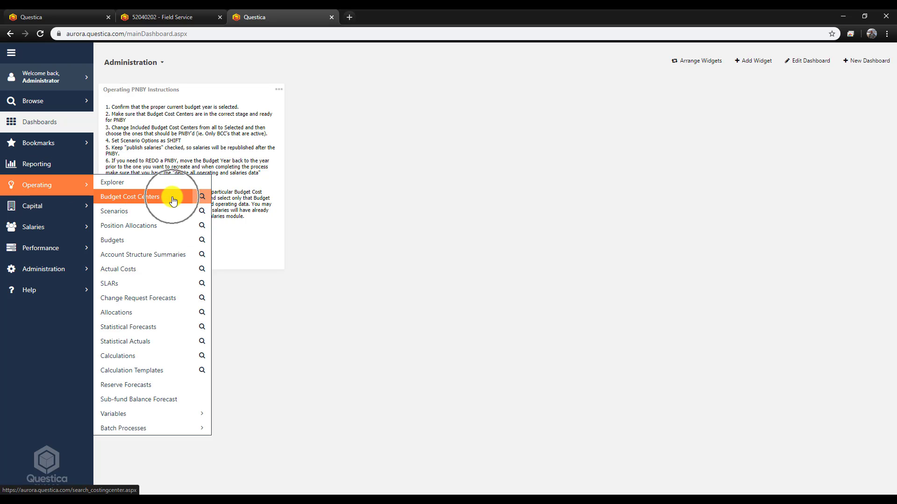
pyautogui.press('ctrl')
pyautogui.press('ctrl')
pyautogui.press('ctrl')
pyautogui.click(172, 200)
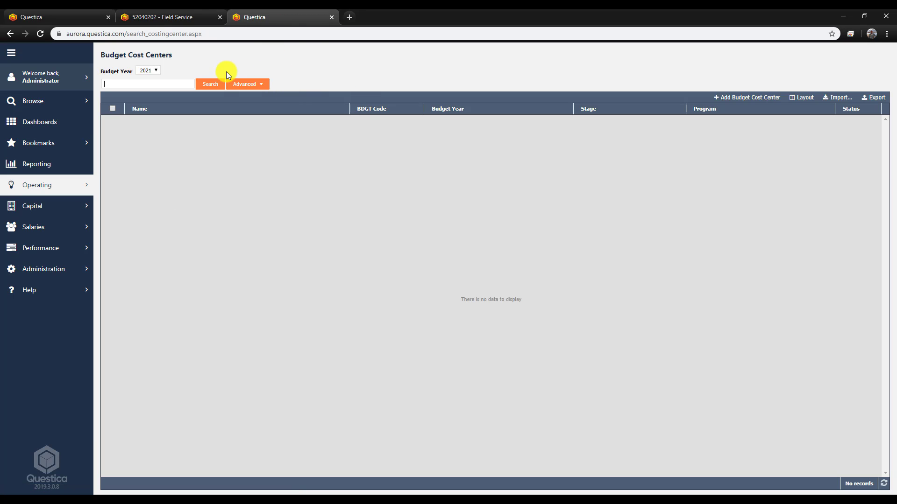
# - List all 2021 budget cost centers without a search term and look through their stages and statuses
pyautogui.press('ctrl')
pyautogui.click(215, 86)
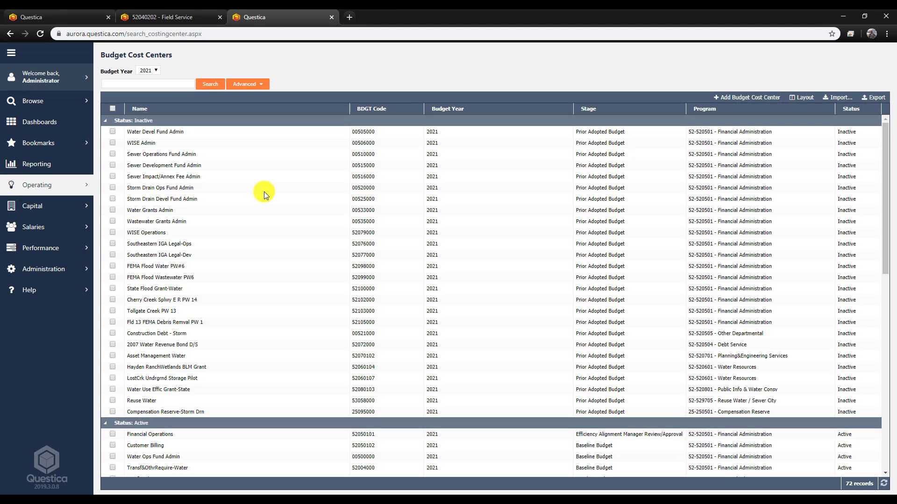
pyautogui.scroll(-5, 264, 191)
pyautogui.scroll(-3, 265, 192)
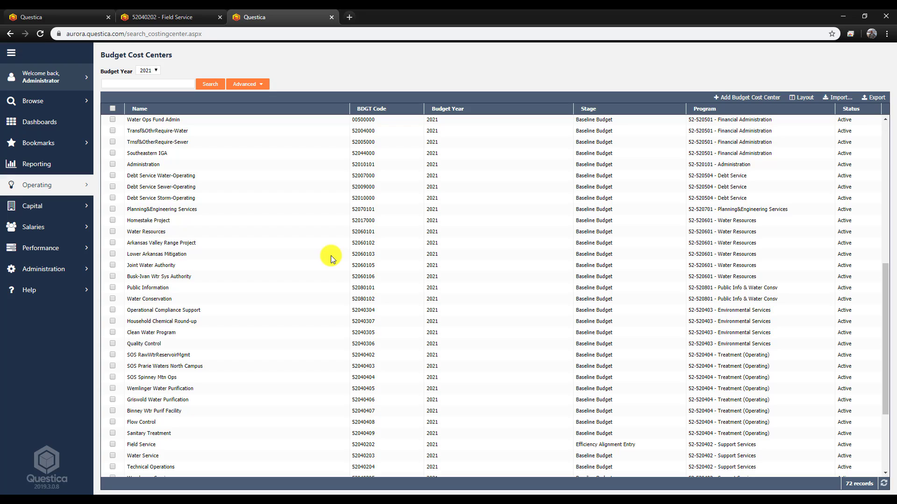
# - Search the budget cost centers for "field service" and open the Field Service cost center
pyautogui.click(177, 84)
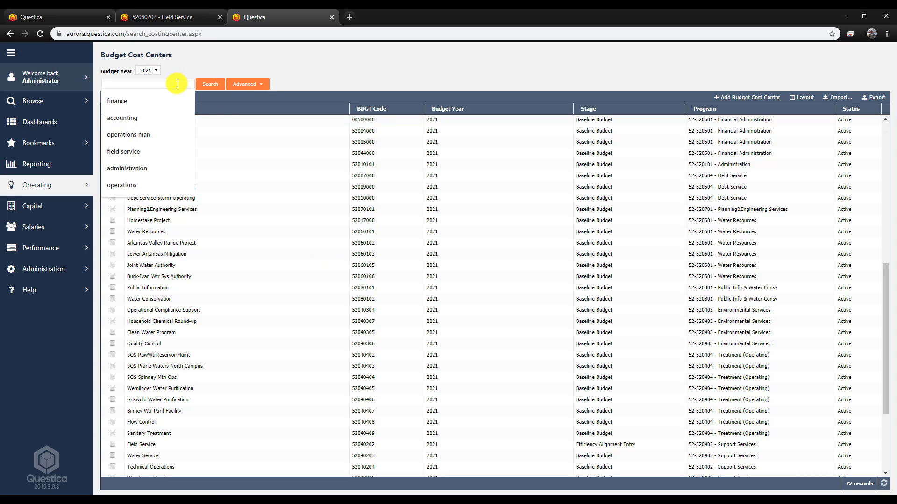
pyautogui.write('field service')
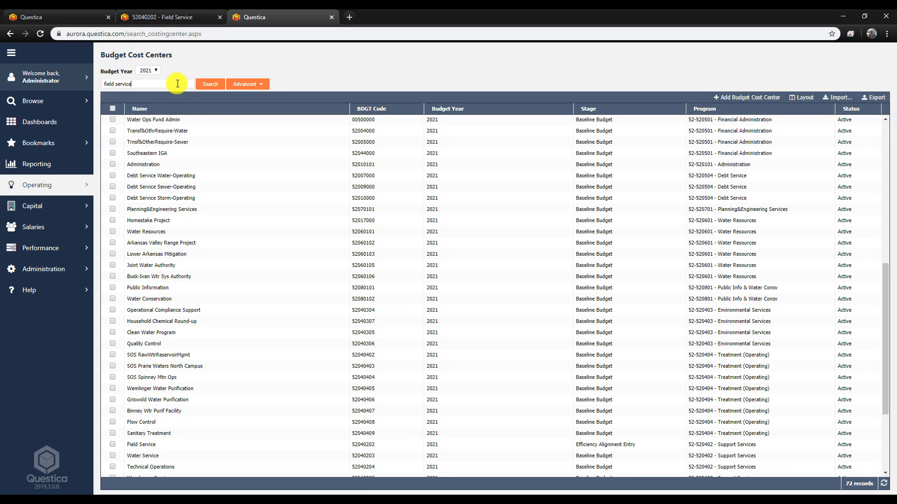
pyautogui.press('Return')
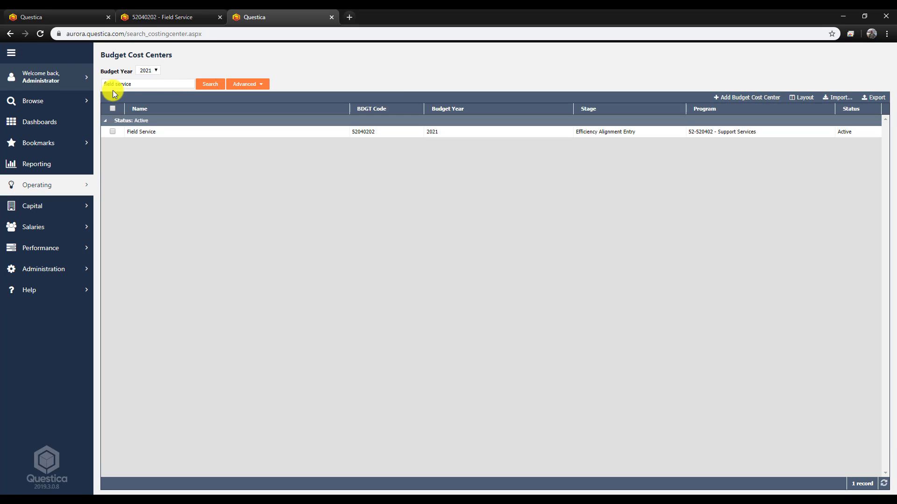
pyautogui.rightClick(158, 133)
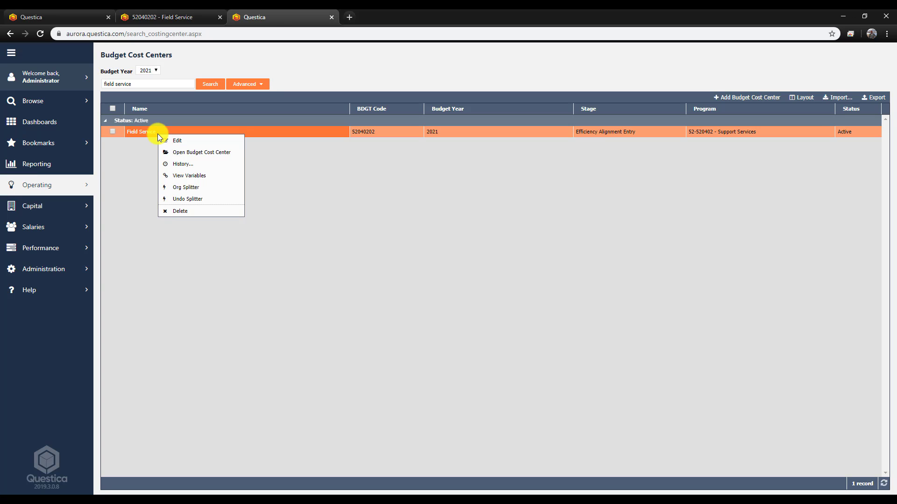
pyautogui.click(211, 153)
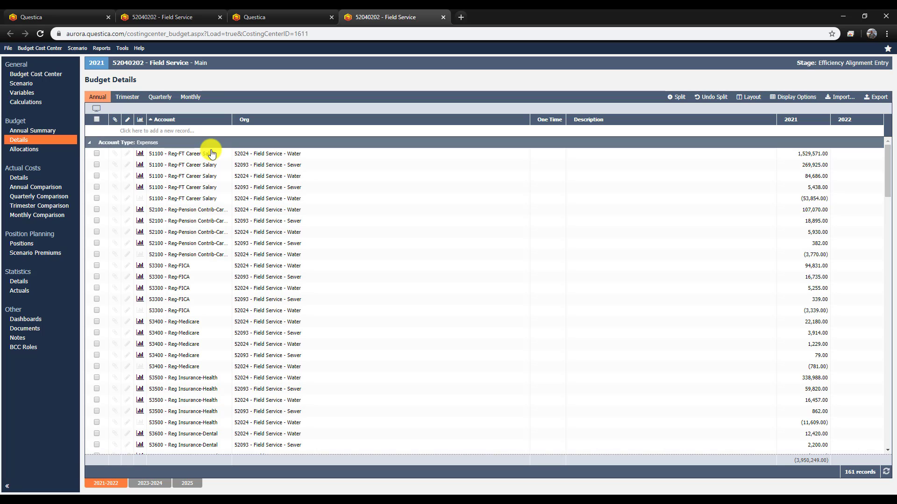
# - Open the Annual Summary of the Field Service budget
pyautogui.click(60, 134)
pyautogui.click(60, 133)
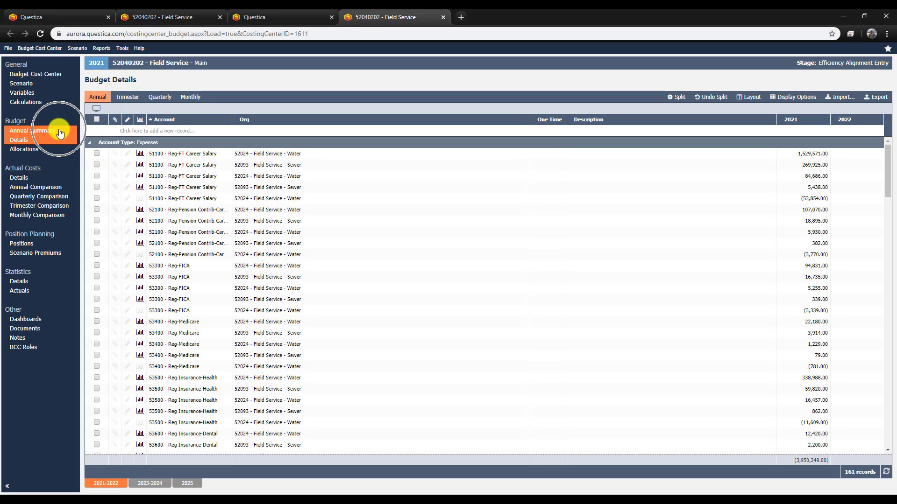
pyautogui.click(60, 133)
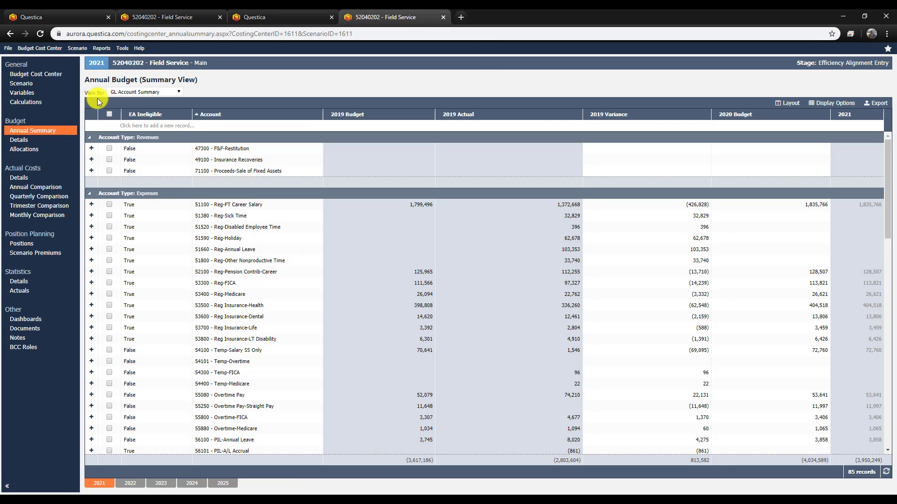
# - Switch the annual budget summary to the Account Structure Summary view
pyautogui.moveTo(89, 93); pyautogui.dragTo(104, 94)
pyautogui.click(193, 92)
pyautogui.click(176, 92)
pyautogui.click(169, 102)
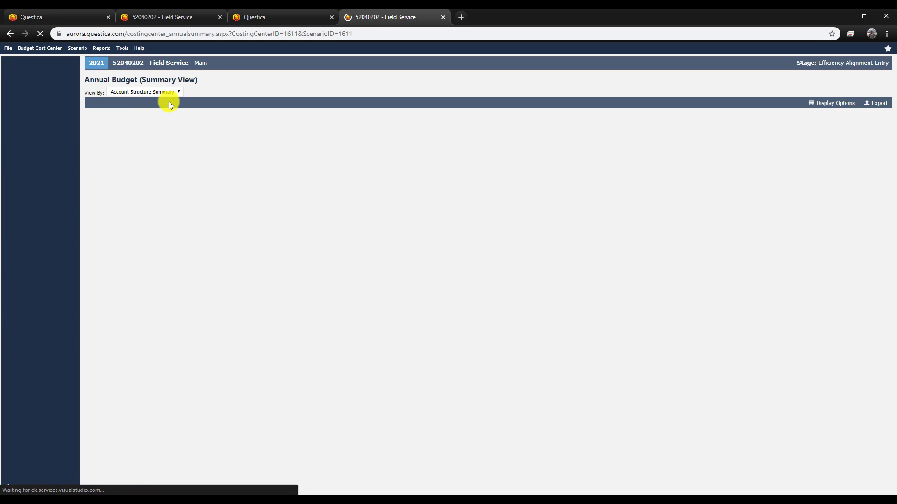
# - Return the annual budget summary to the GL Account Summary view
pyautogui.click(141, 92)
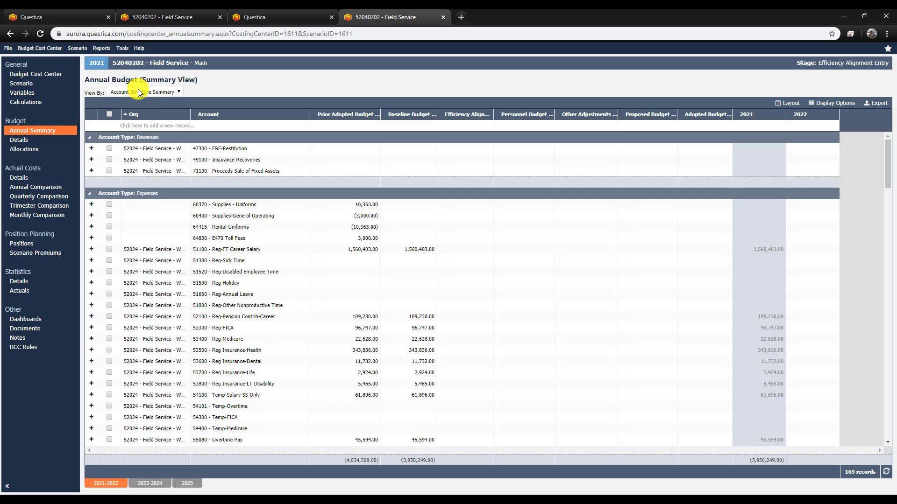
pyautogui.click(138, 90)
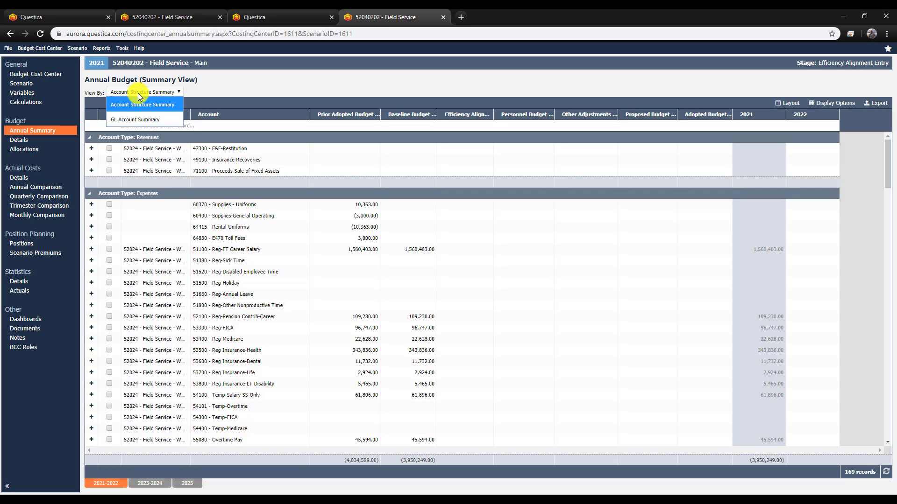
pyautogui.click(139, 120)
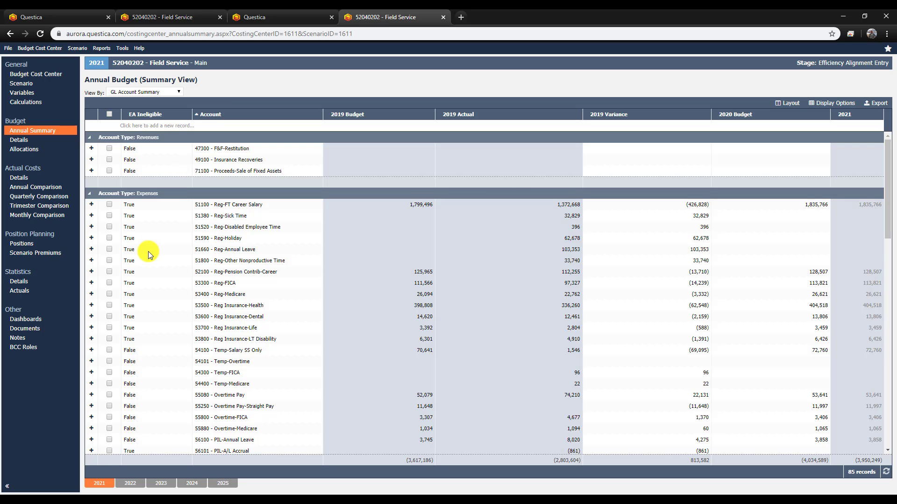
# - Show the filter bar in the summary grid and filter the EA Ineligible column by "false"
pyautogui.scroll(-3, 147, 251)
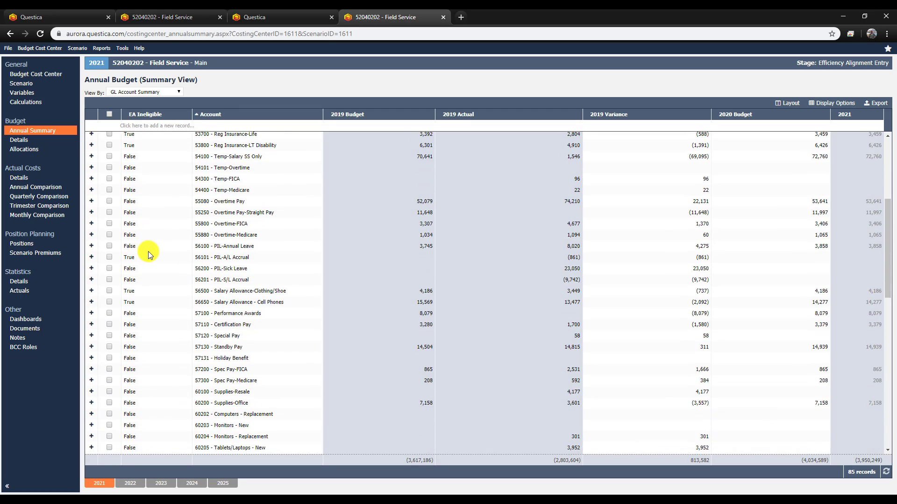
pyautogui.scroll(-2, 148, 252)
pyautogui.scroll(5, 148, 251)
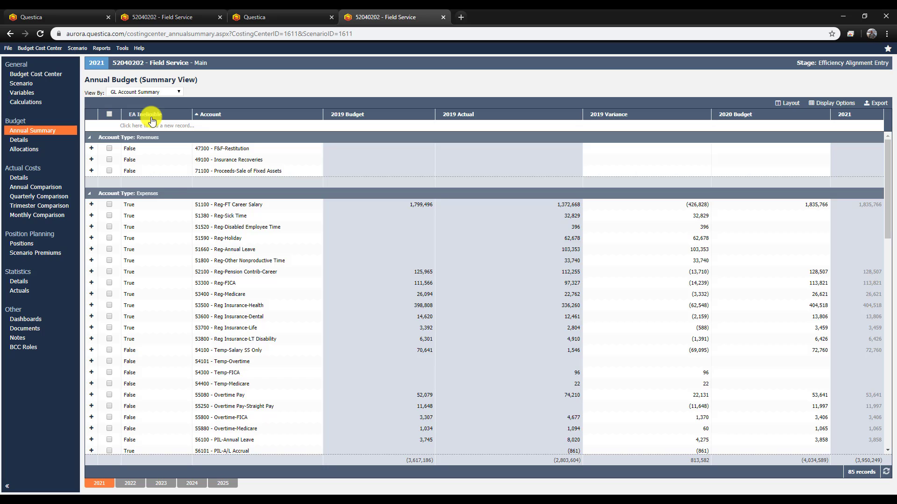
pyautogui.scroll(-1, 148, 306)
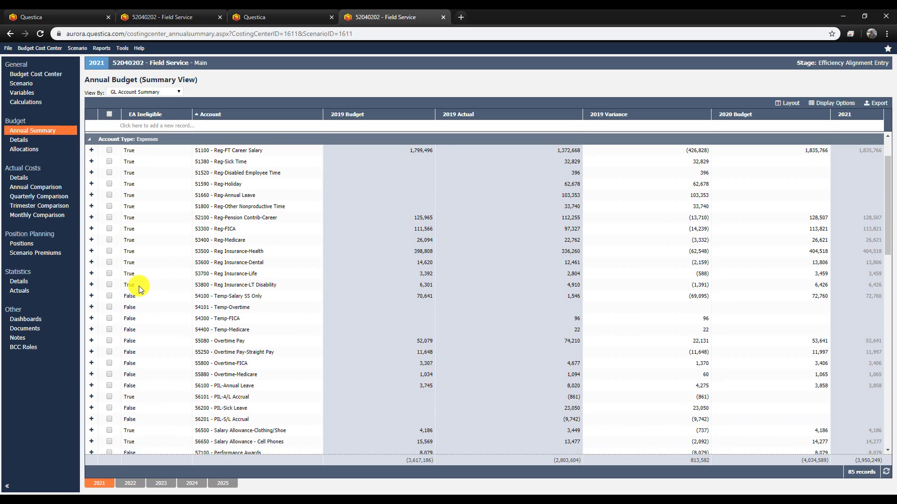
pyautogui.scroll(1, 138, 286)
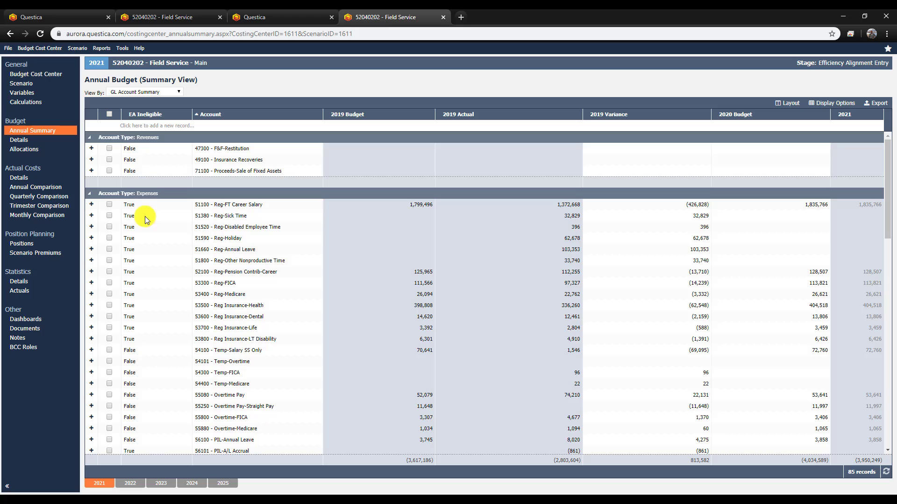
pyautogui.rightClick(151, 119)
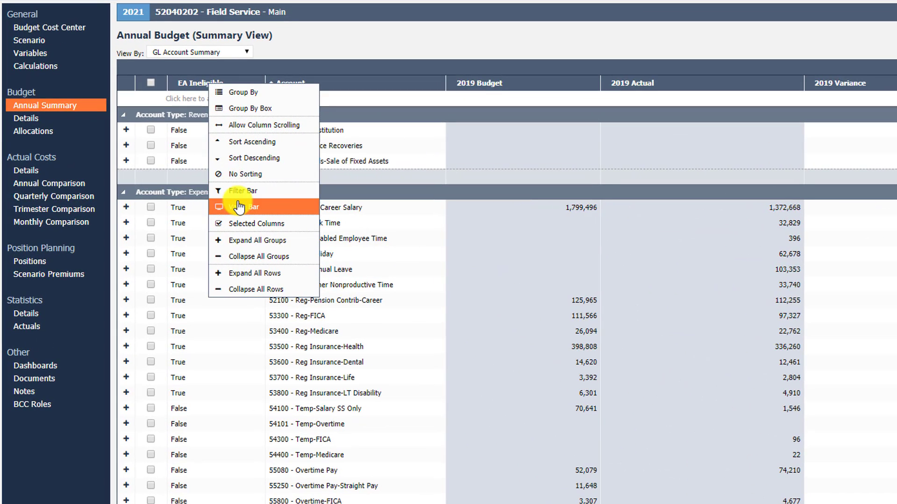
pyautogui.click(269, 196)
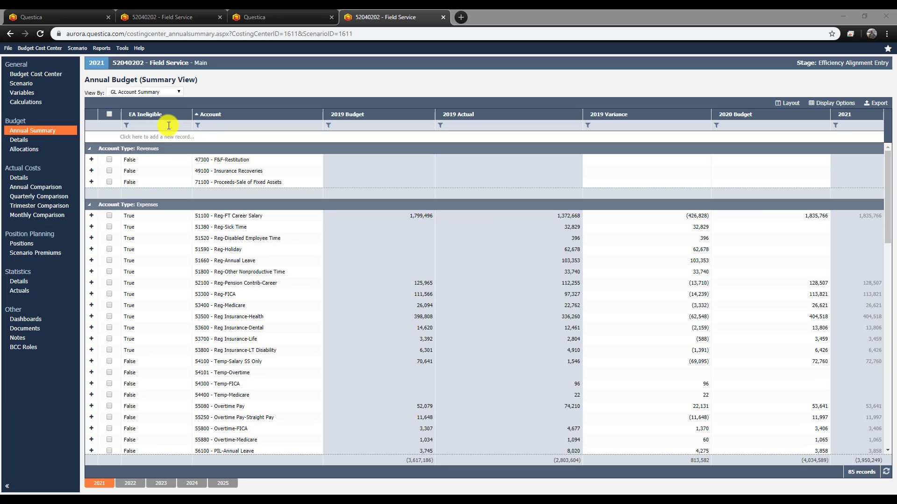
pyautogui.click(233, 98)
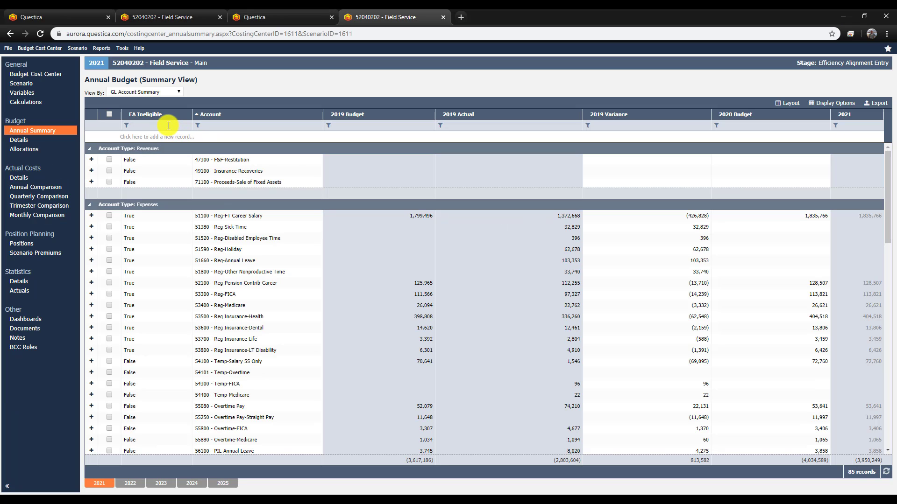
pyautogui.write('false')
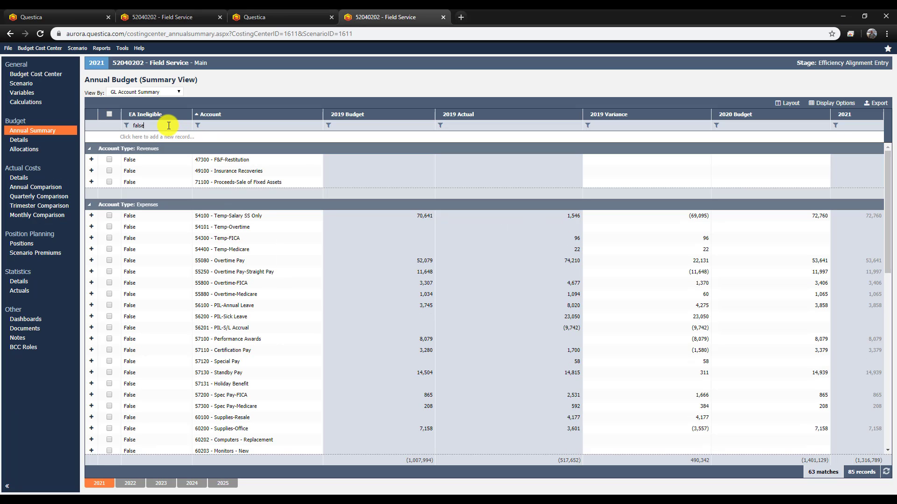
# - Add a line under account 60205 - Tablets/Laptops - New with the description "Moving from 60205 to 60203"
pyautogui.scroll(-2, 147, 295)
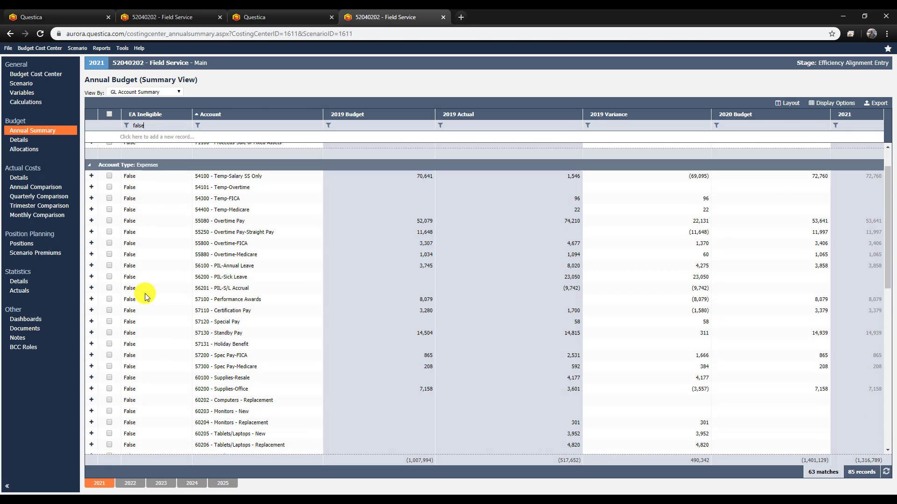
pyautogui.scroll(-2, 147, 295)
pyautogui.scroll(4, 146, 295)
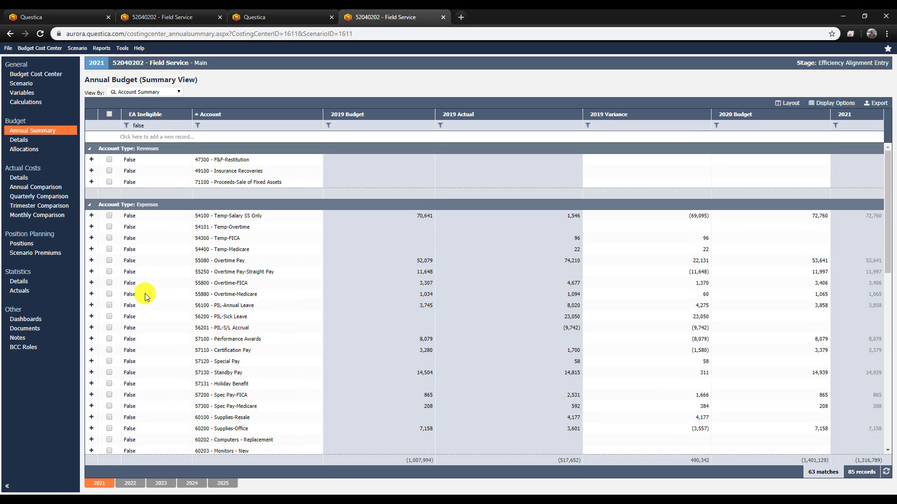
pyautogui.scroll(-1, 144, 294)
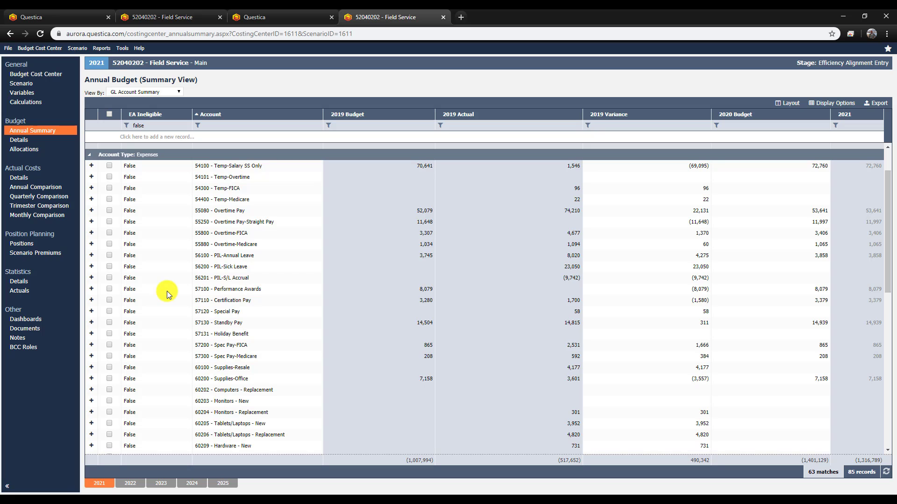
pyautogui.scroll(-1, 167, 295)
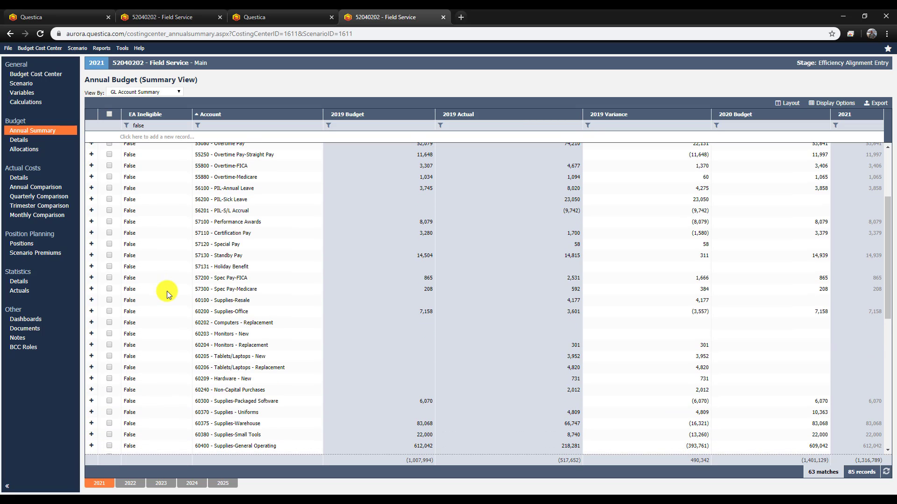
pyautogui.scroll(-1, 166, 295)
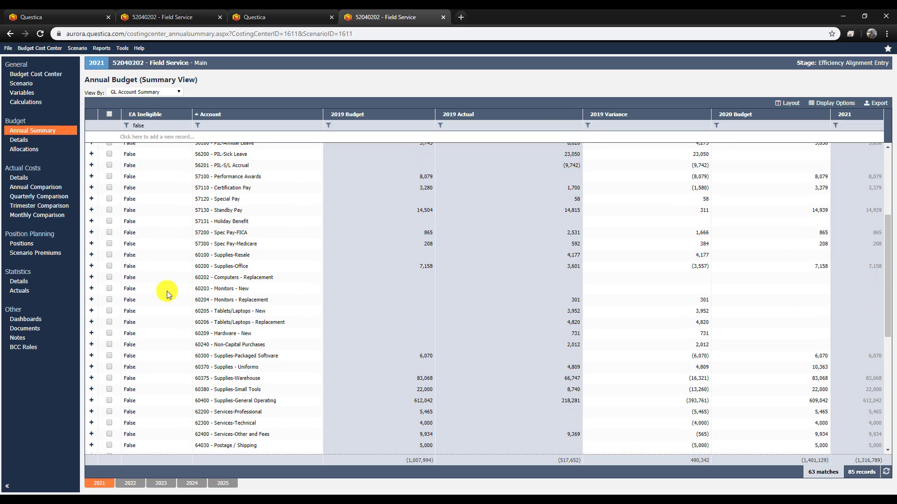
pyautogui.scroll(-1, 165, 286)
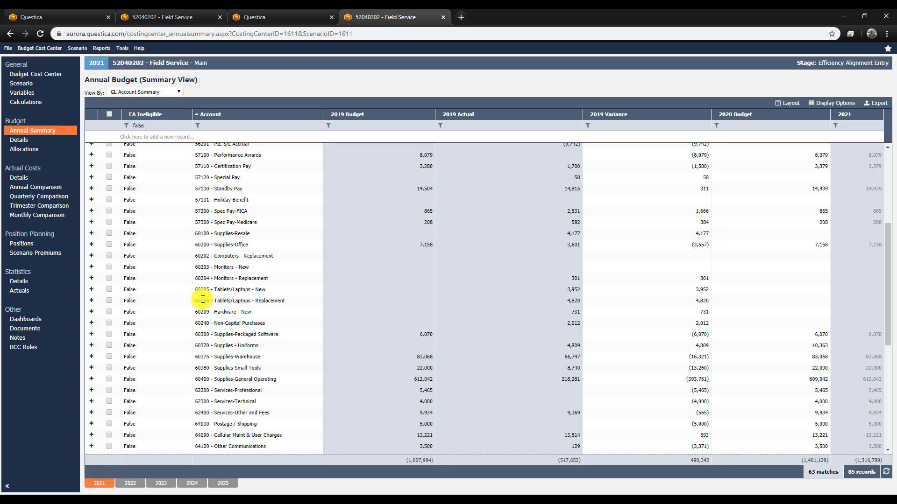
pyautogui.click(92, 291)
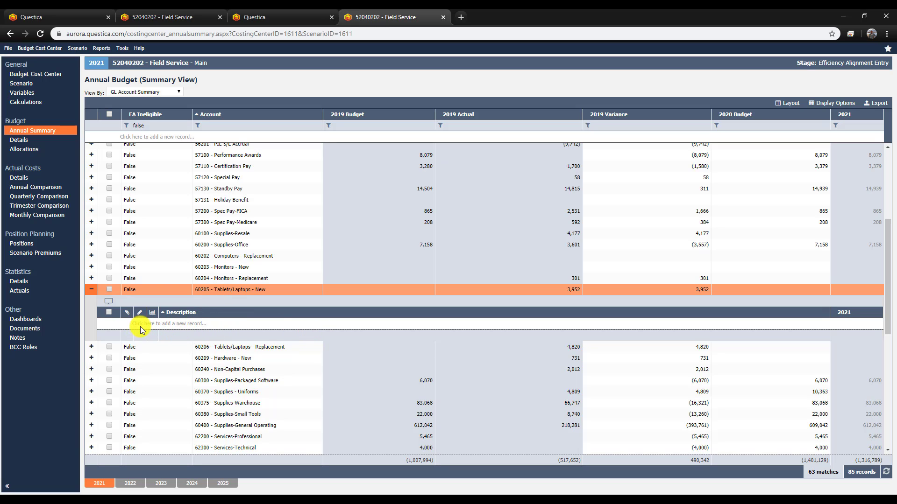
pyautogui.click(206, 326)
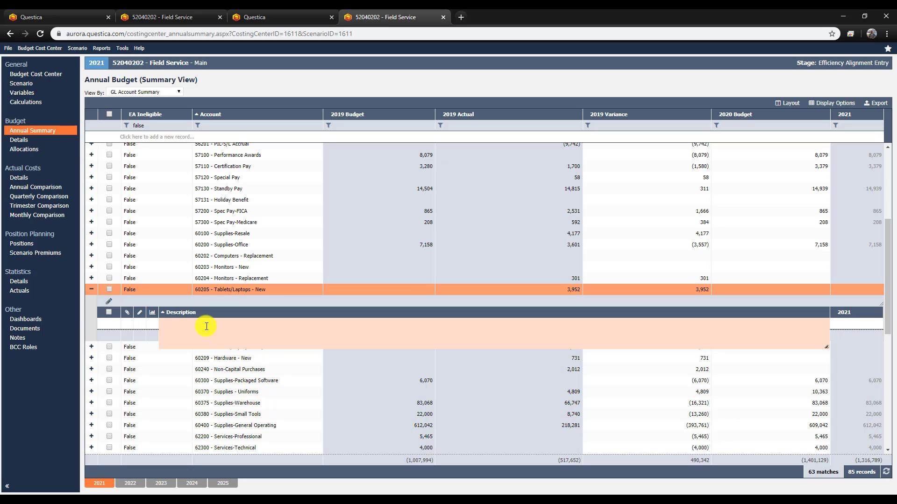
pyautogui.write('Moving from 60205')
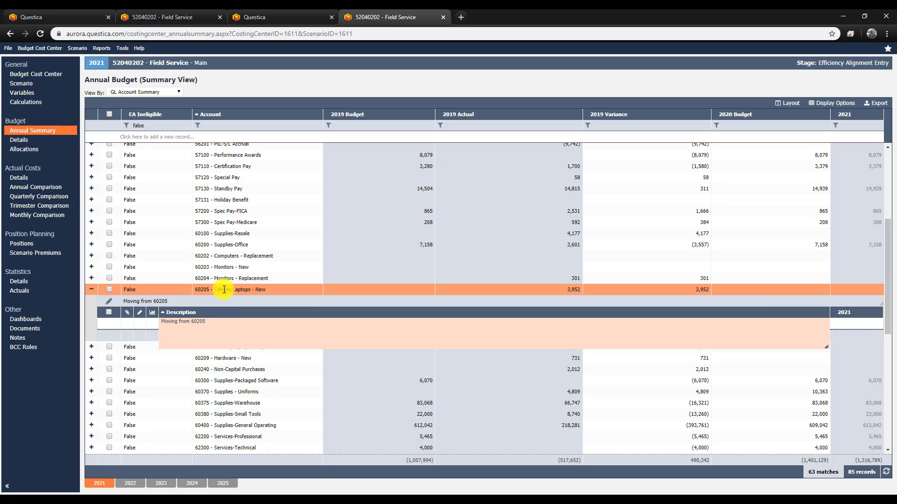
pyautogui.write(' to')
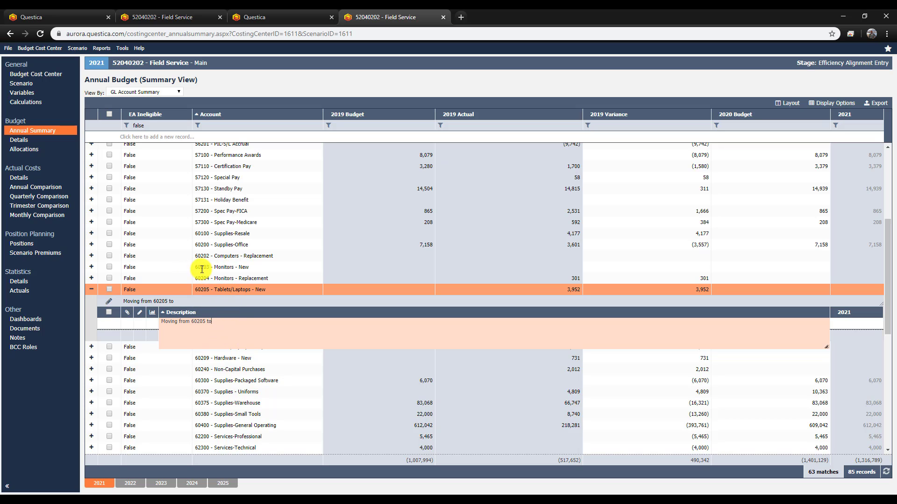
pyautogui.write(' 60203')
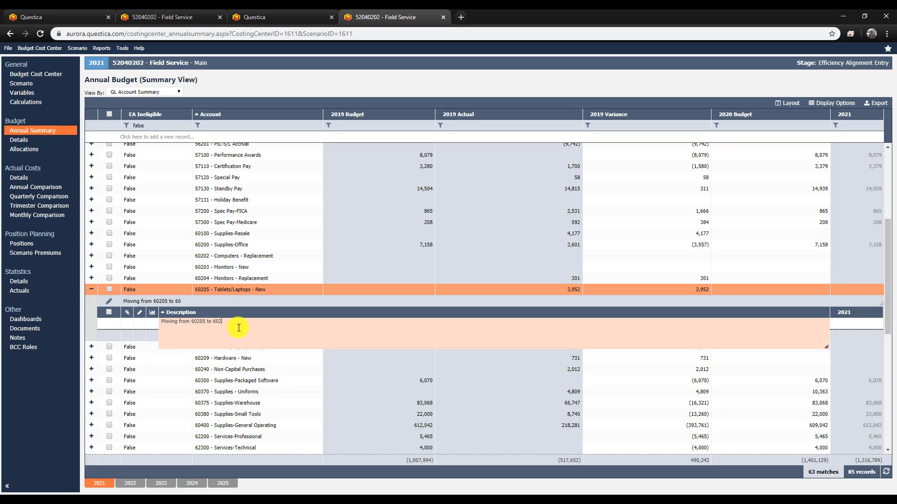
# - Set the new 60205 line's 2021 amount to -100, save it, and collapse the account
pyautogui.click(843, 322)
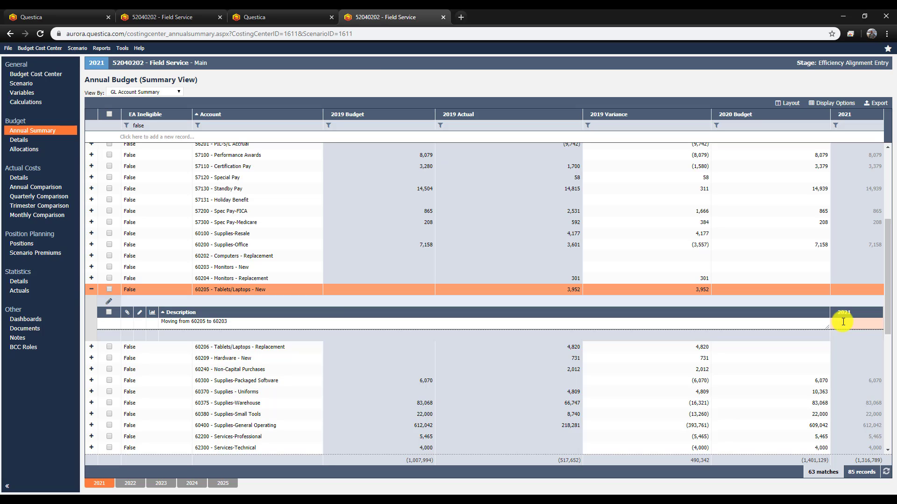
pyautogui.write('-100')
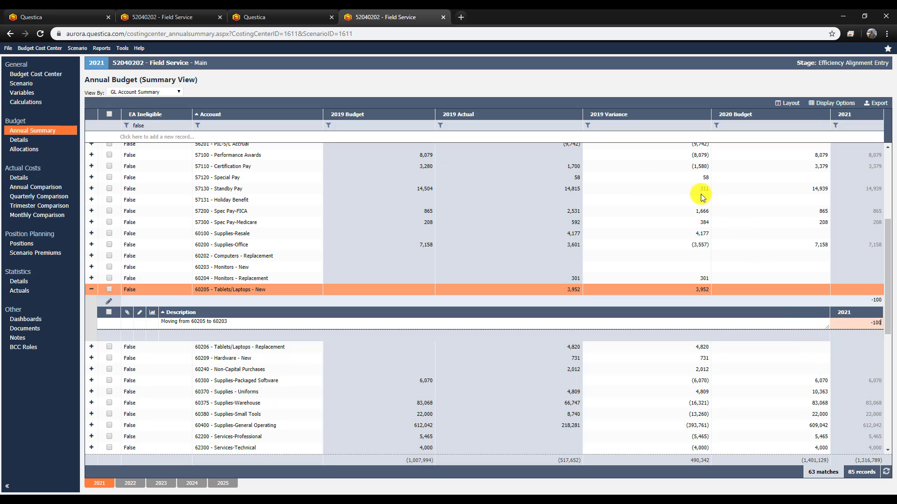
pyautogui.click(647, 88)
pyautogui.click(648, 89)
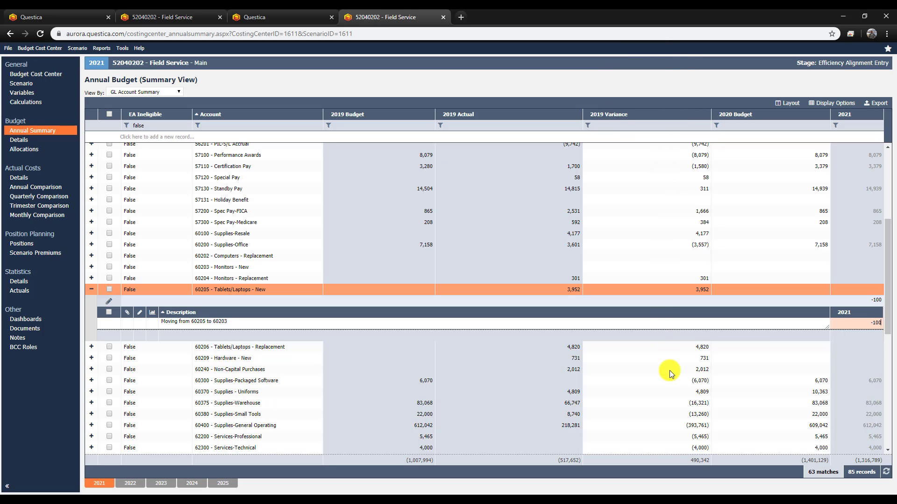
pyautogui.press('Return')
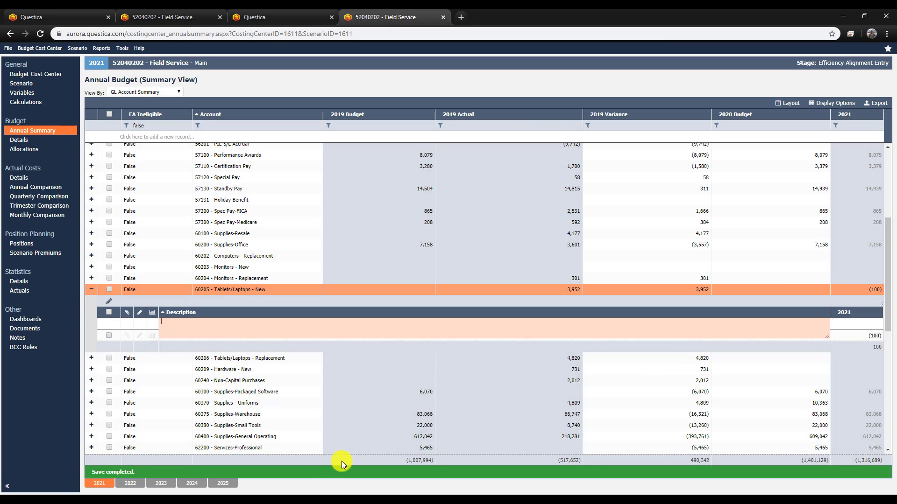
pyautogui.click(331, 474)
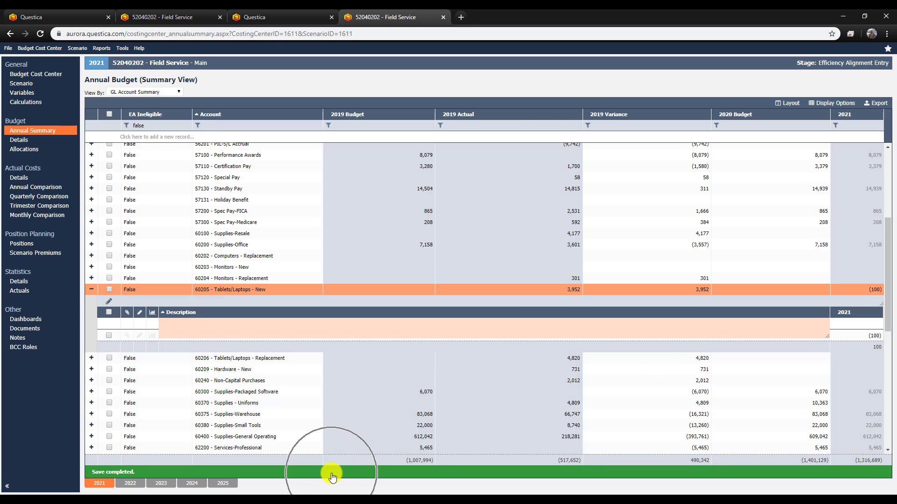
pyautogui.press('ctrl')
pyautogui.press('ctrl')
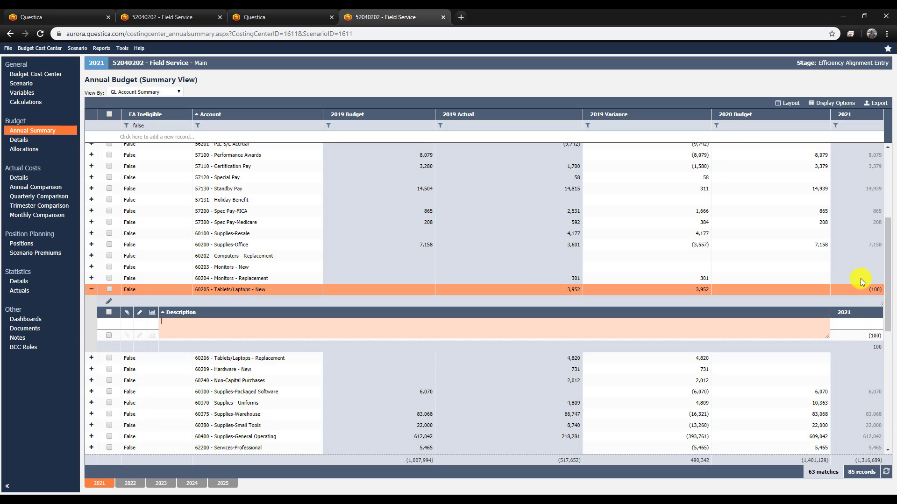
pyautogui.click(89, 290)
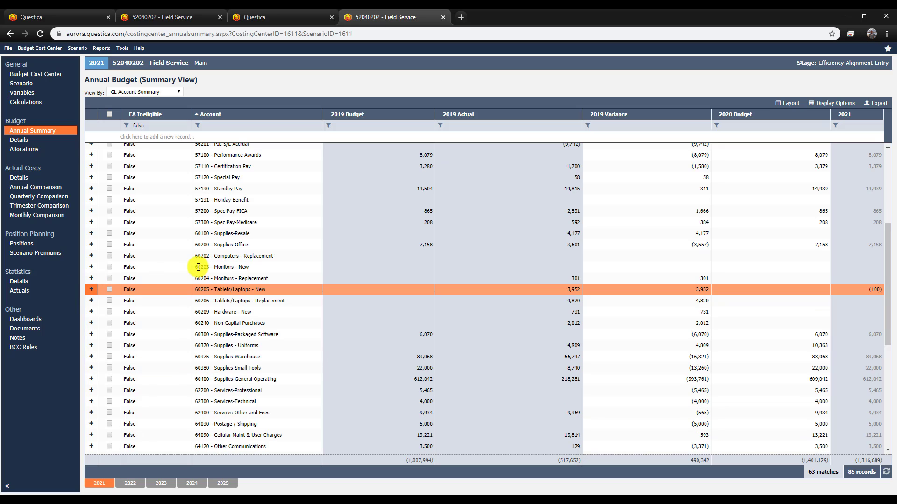
# - Add a line under account 60203 - Monitors - New with the description "moving from 60205 to 60203"
pyautogui.click(92, 266)
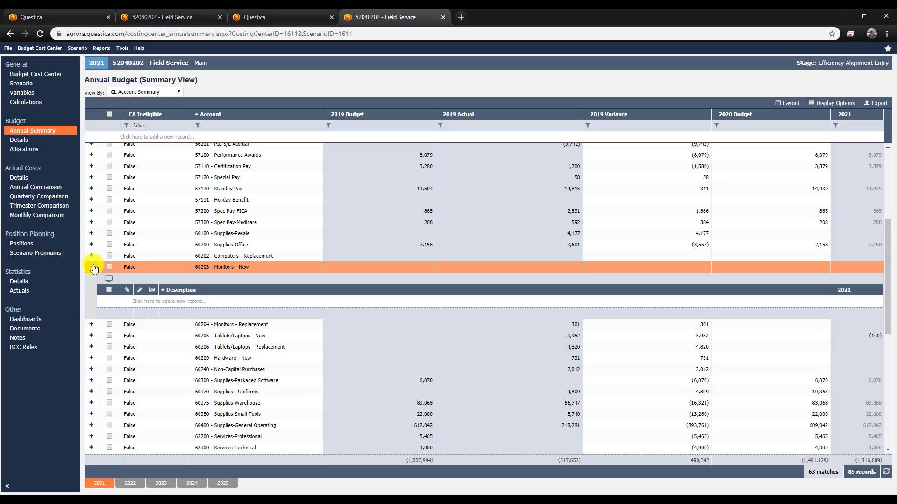
pyautogui.click(205, 304)
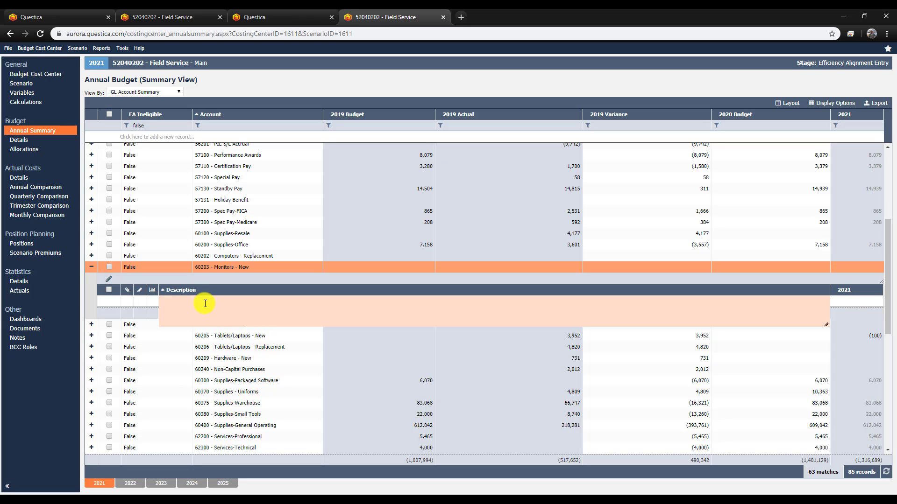
pyautogui.write('moving from 60205 to 60203')
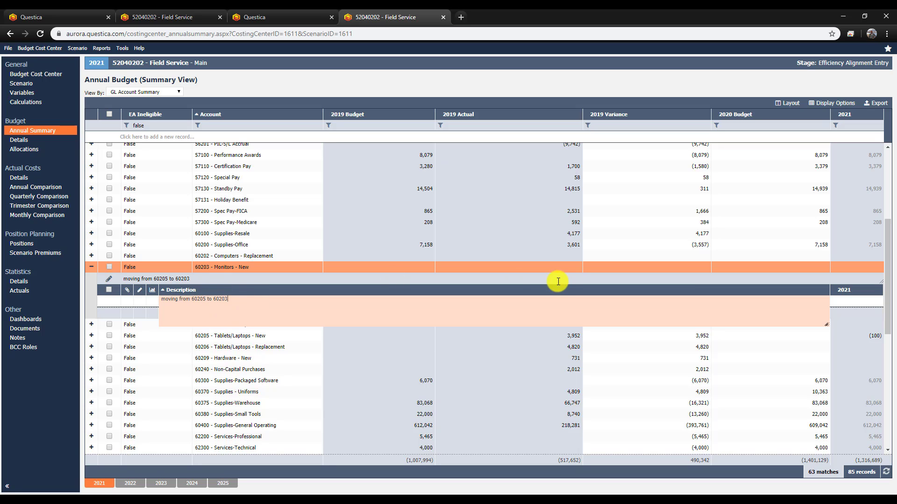
# - Set the new 60203 line's 2021 amount to 100, save it, and collapse the account
pyautogui.click(842, 301)
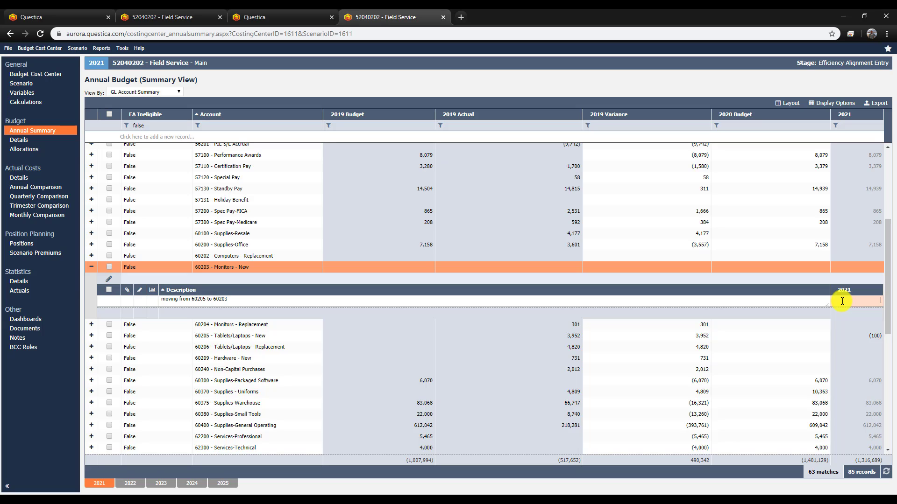
pyautogui.write('1000')
pyautogui.press('BackSpace')
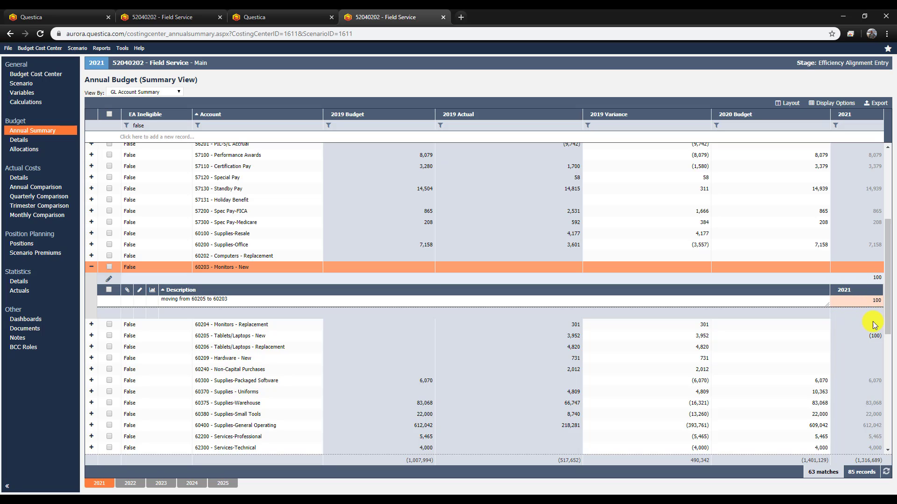
pyautogui.click(666, 88)
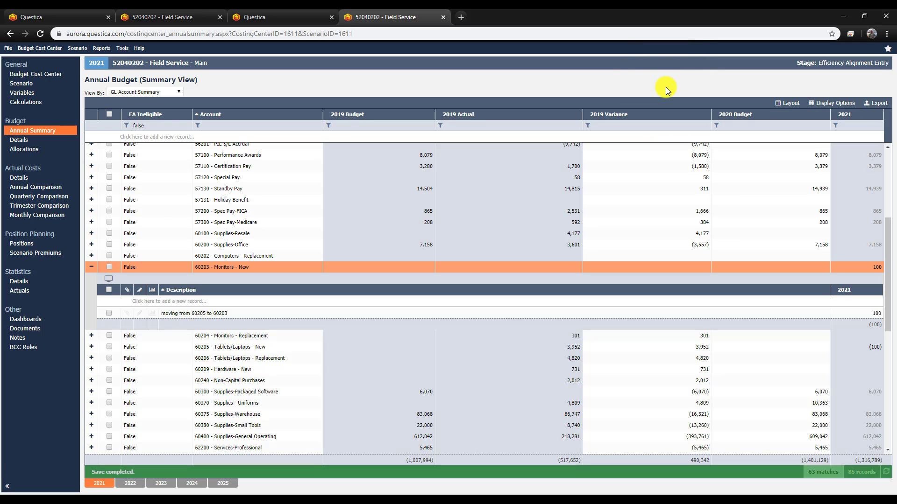
pyautogui.click(462, 477)
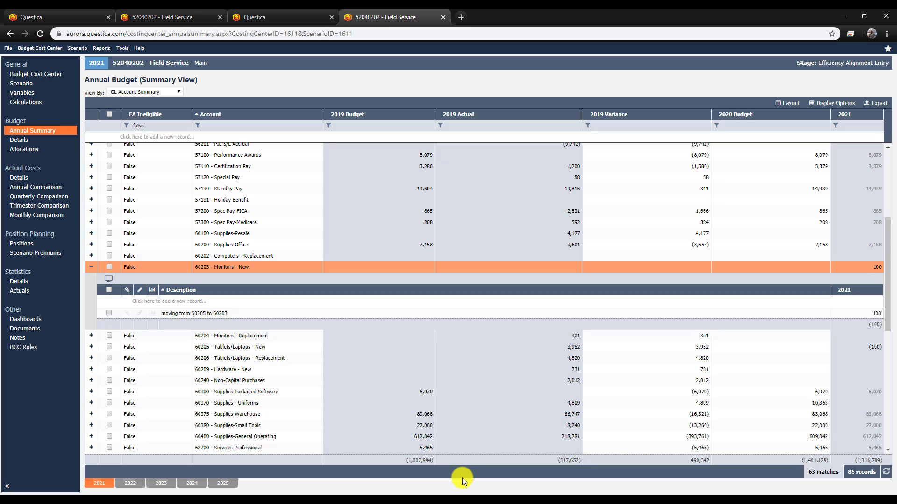
pyautogui.click(92, 267)
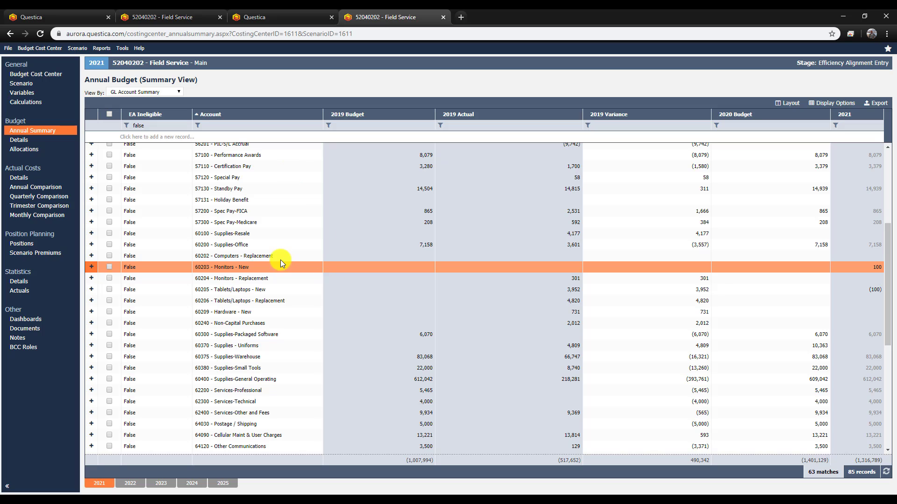
# - Open the Proposed Budget Efficiency Alignment Summary (Contextual) report for the Field Service cost center
pyautogui.click(111, 48)
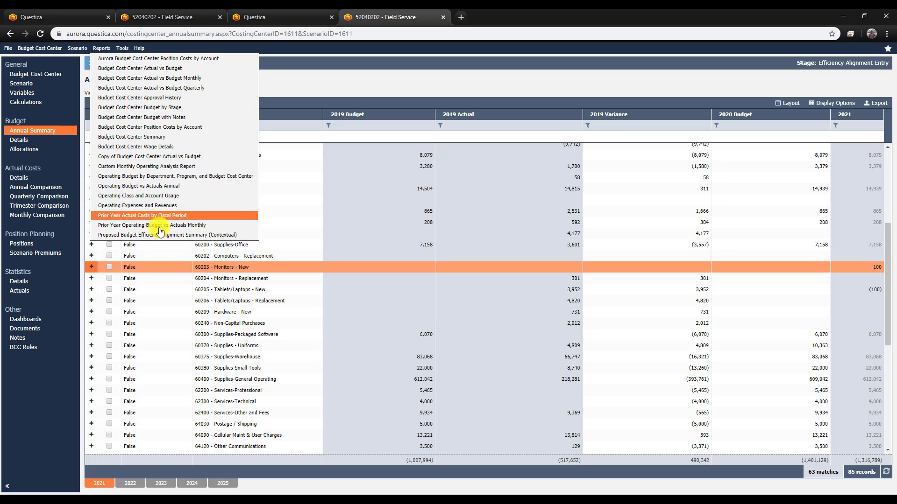
pyautogui.click(241, 238)
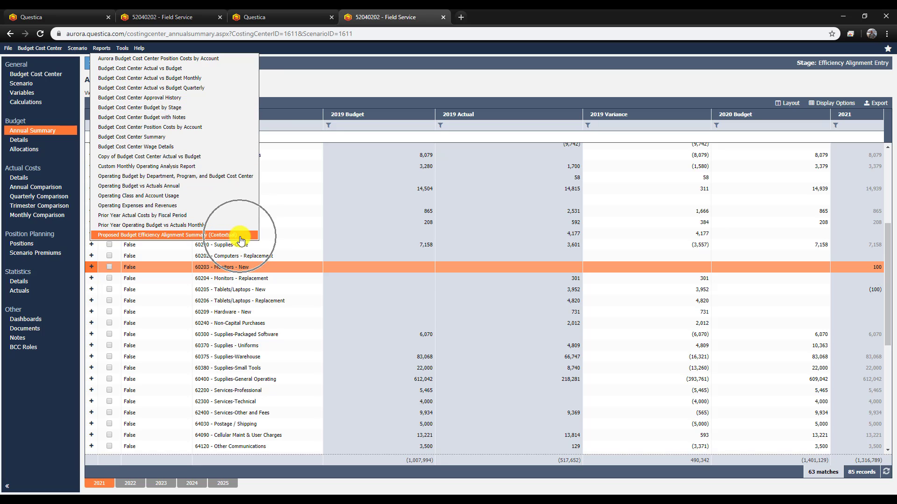
pyautogui.press('ctrl')
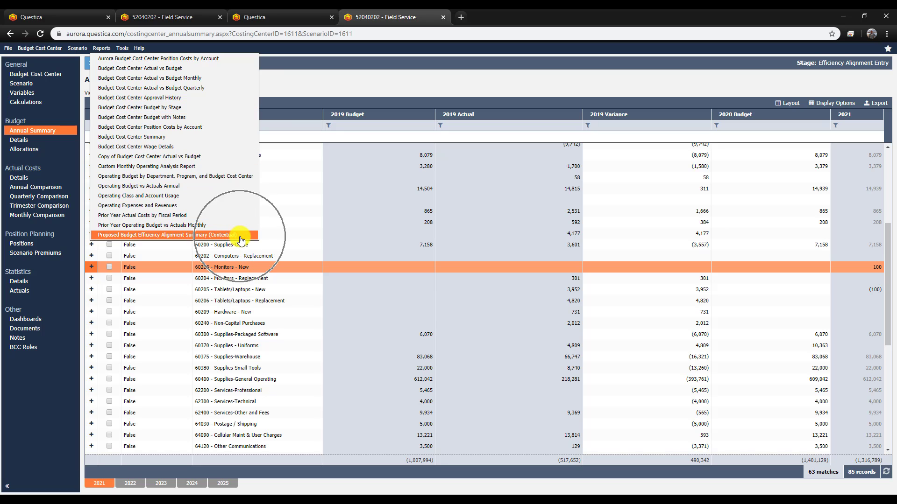
pyautogui.press('ctrl')
pyautogui.press('ctrl')
pyautogui.press('ctrl')
pyautogui.press('ctrl')
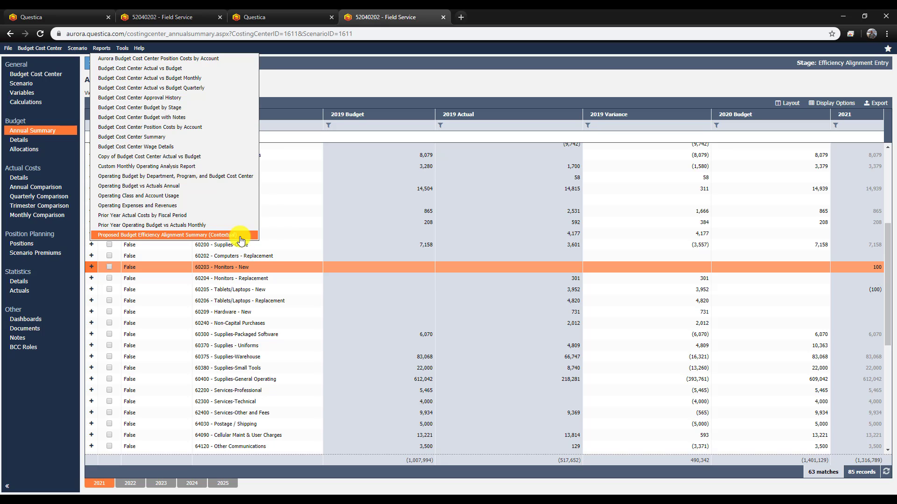
pyautogui.click(224, 239)
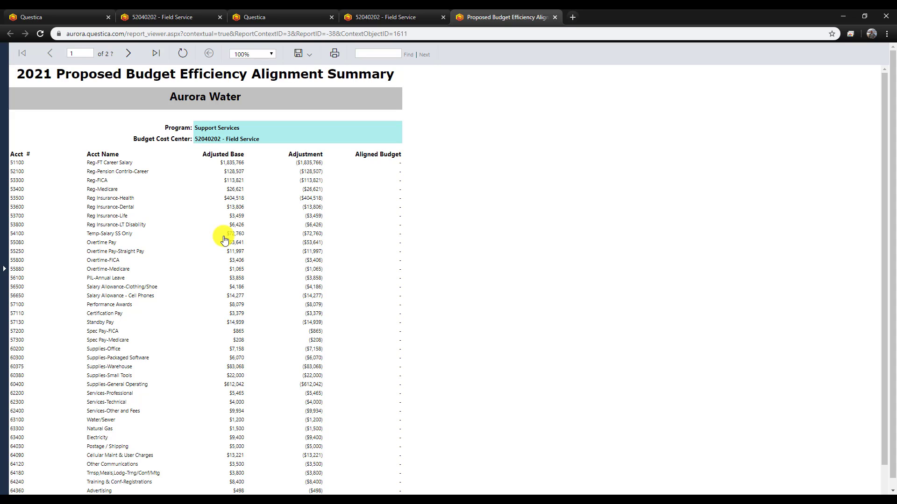
# - Show the available export formats for the efficiency alignment report, and close the report
pyautogui.click(316, 54)
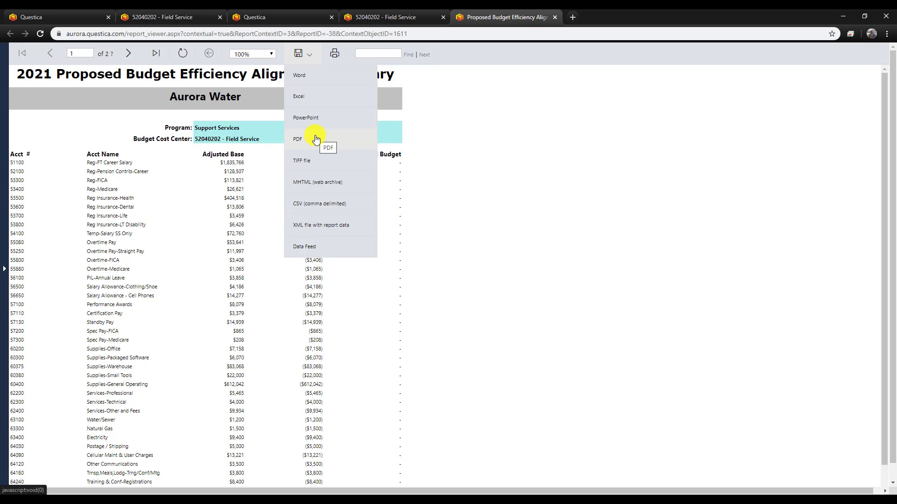
pyautogui.click(555, 18)
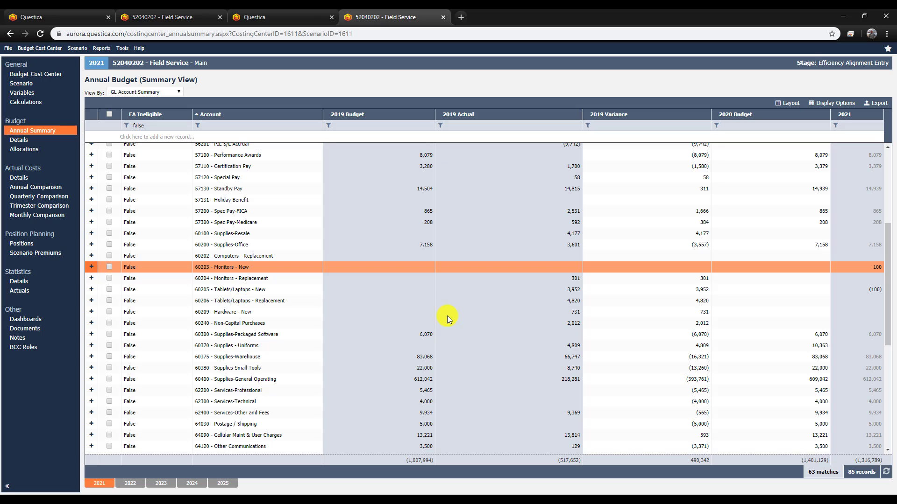
pyautogui.click(810, 68)
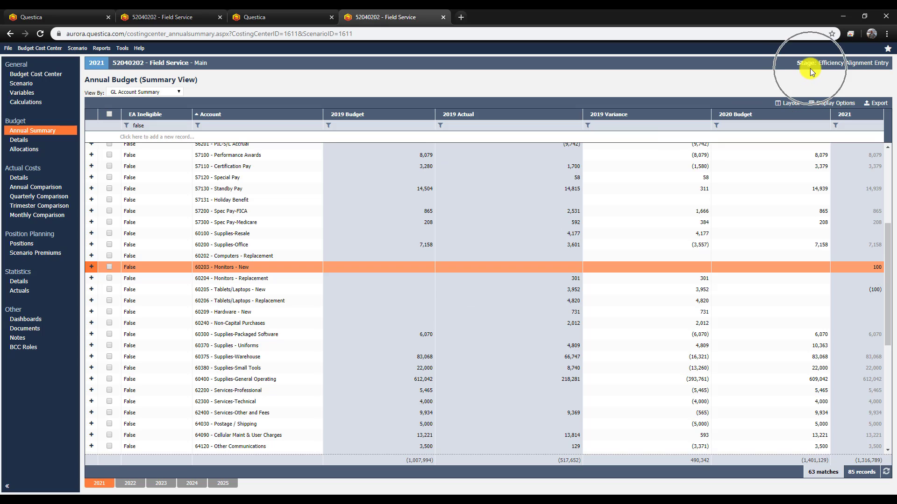
pyautogui.press('ctrl')
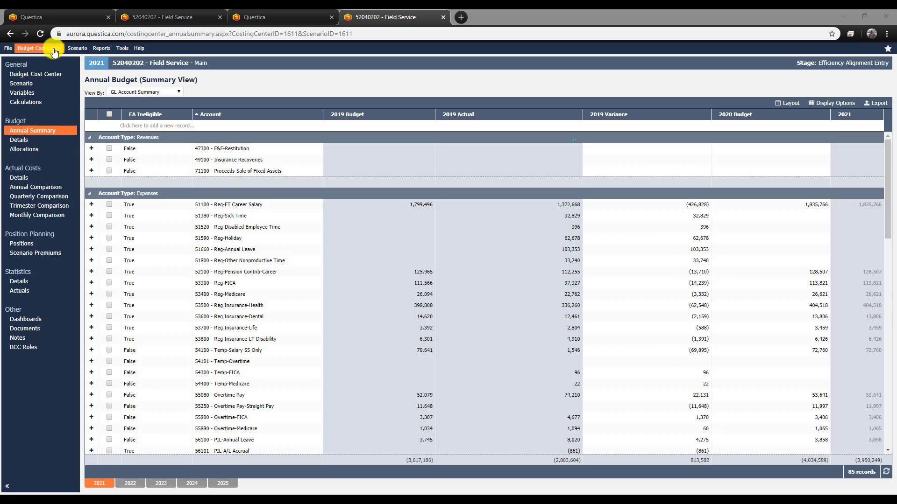
# - Promote the Field Service budget cost center to the Efficiency Alignment Manager Review/Approval stage without comments
pyautogui.press('ctrl')
pyautogui.press('ctrl')
pyautogui.press('ctrl')
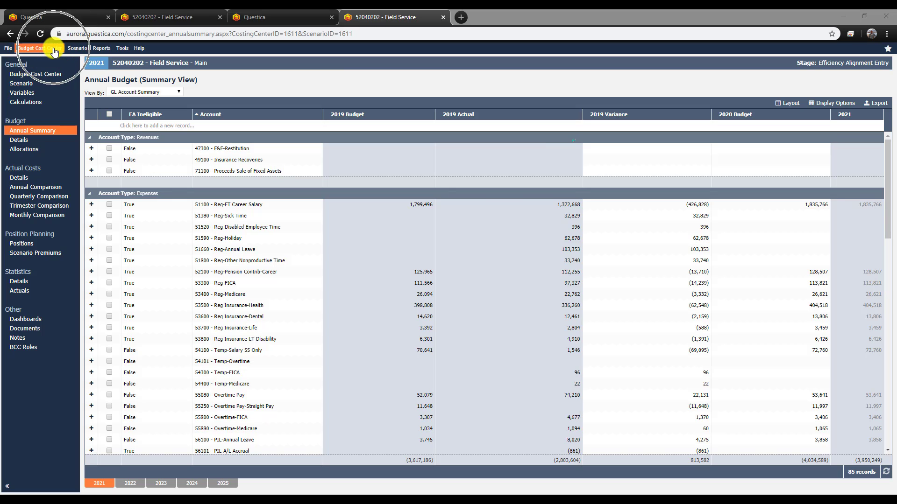
pyautogui.click(55, 50)
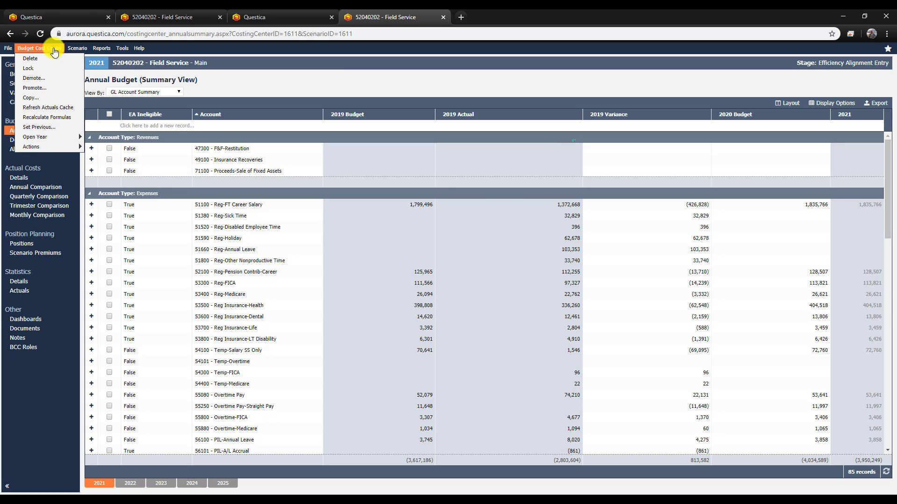
pyautogui.click(51, 92)
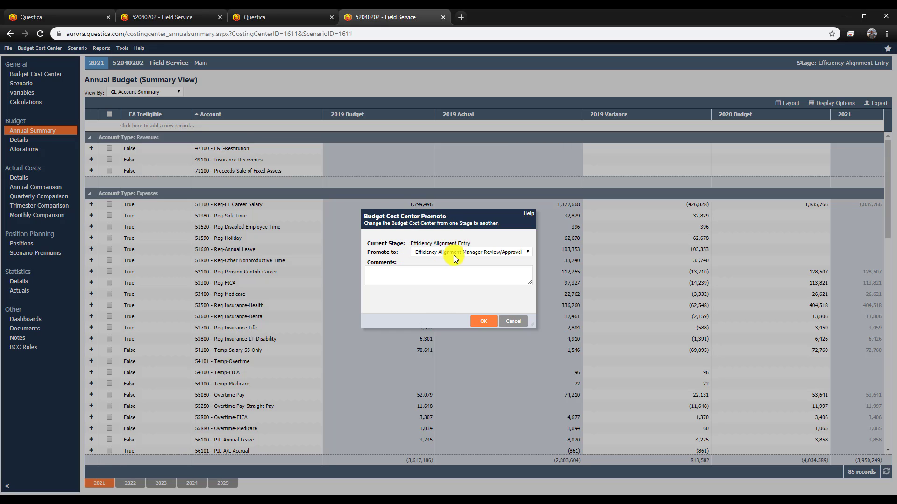
pyautogui.click(489, 322)
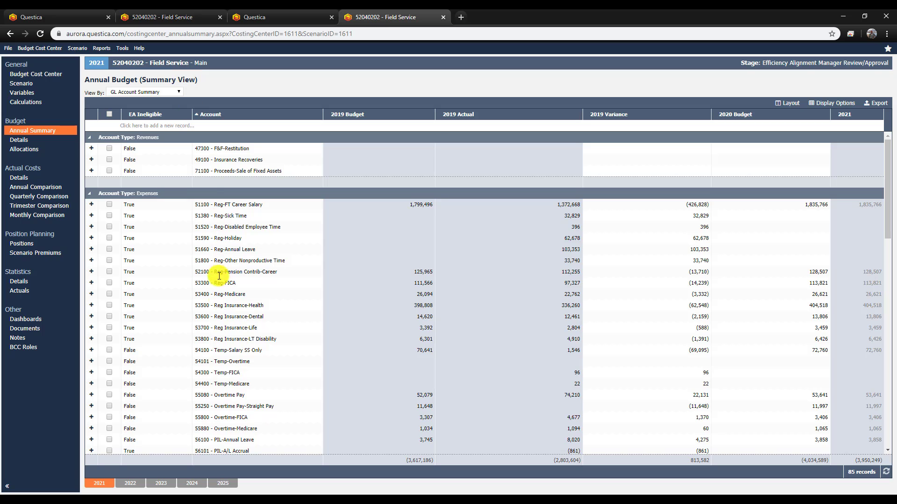
# - Look over the annual summary's accounts and the list of reports available for the cost center, including the efficiency alignment summary
pyautogui.scroll(-2, 240, 301)
pyautogui.scroll(2, 240, 301)
pyautogui.click(101, 48)
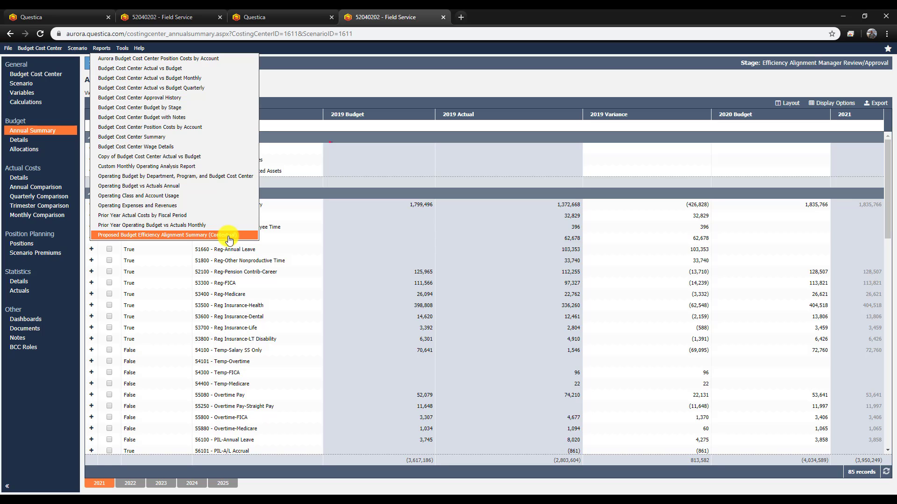
pyautogui.click(293, 86)
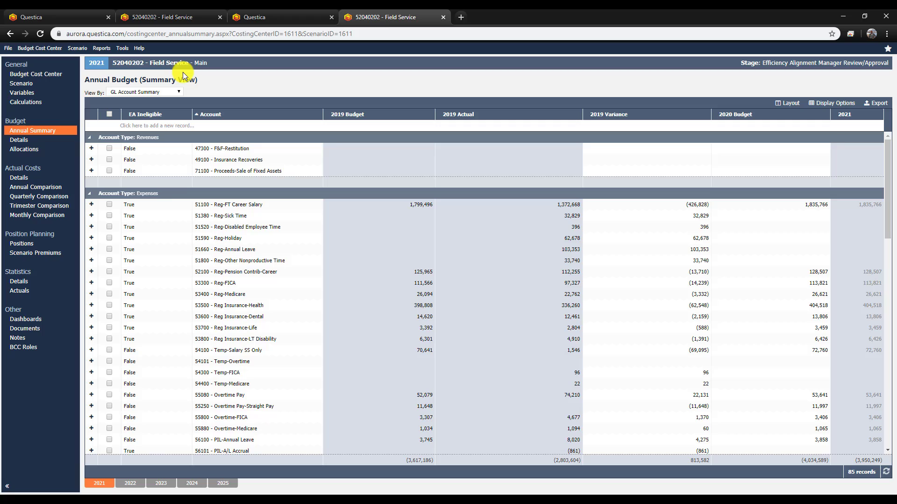
# - Check which stage the cost center can be promoted to from manager review, and cancel without promoting
pyautogui.click(50, 52)
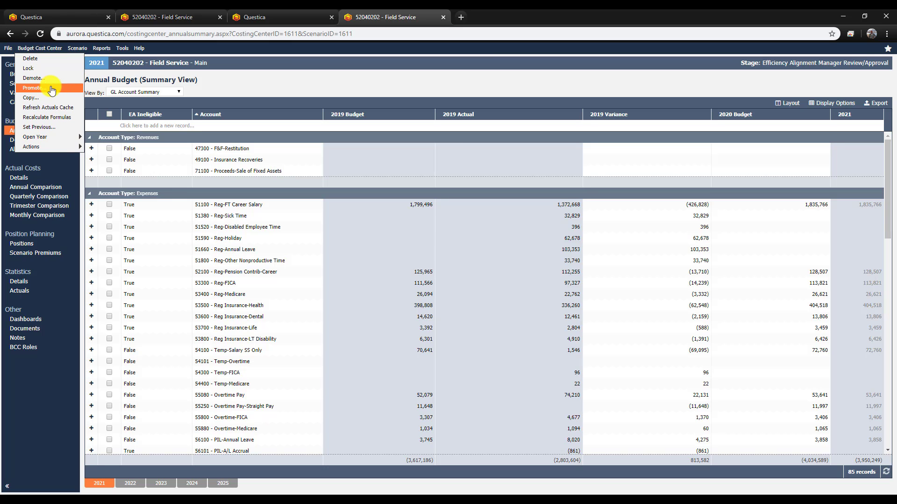
pyautogui.click(52, 90)
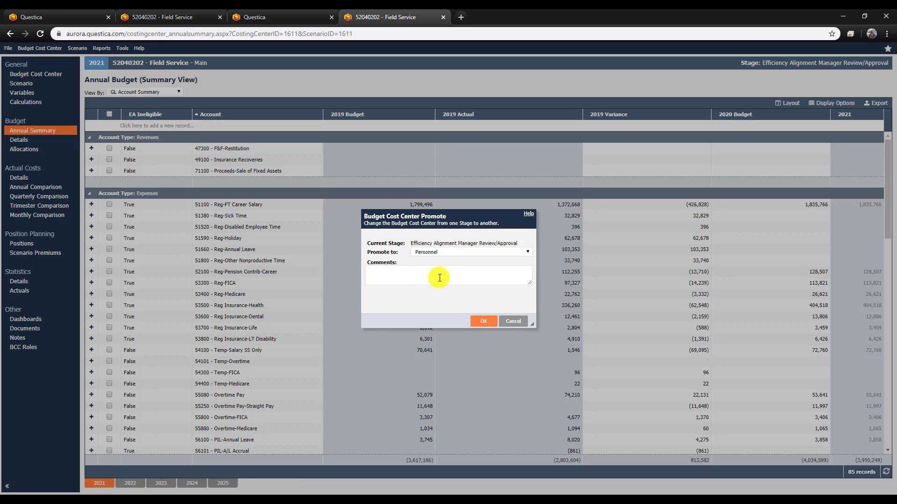
pyautogui.click(513, 323)
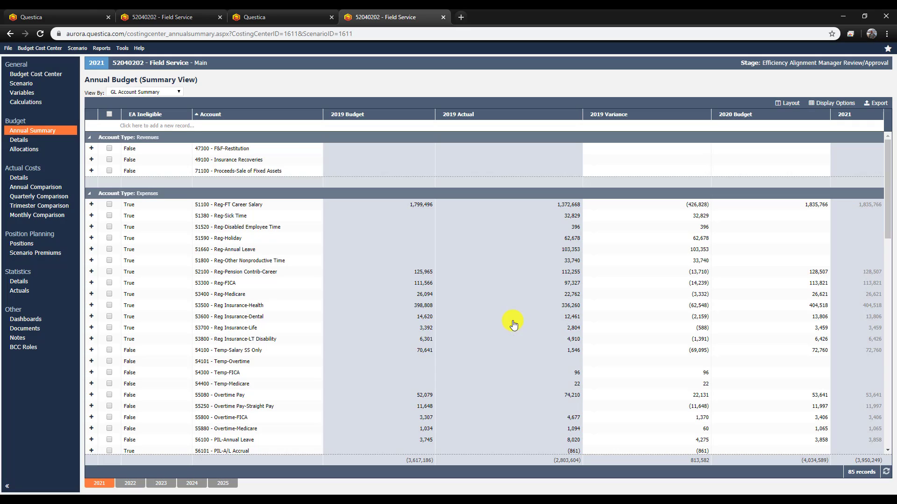
# - Start demoting the Field Service cost center from the Efficiency Alignment Manager Review/Approval stage
pyautogui.click(46, 51)
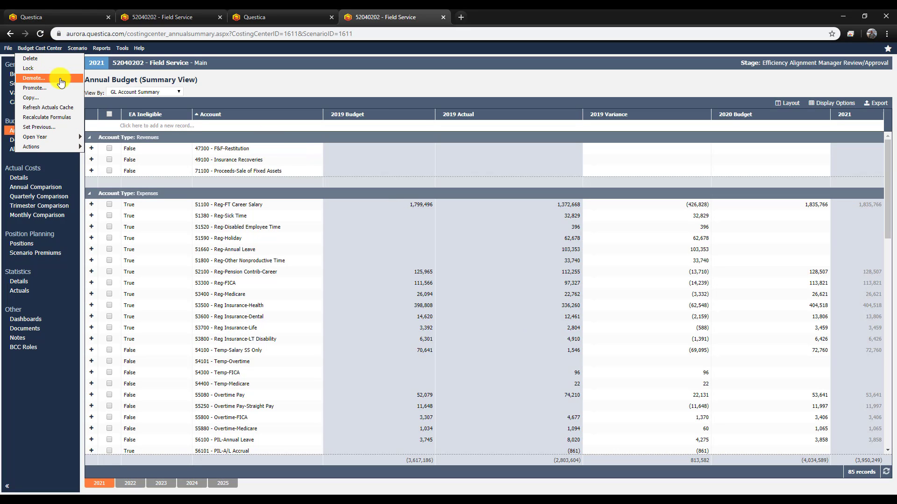